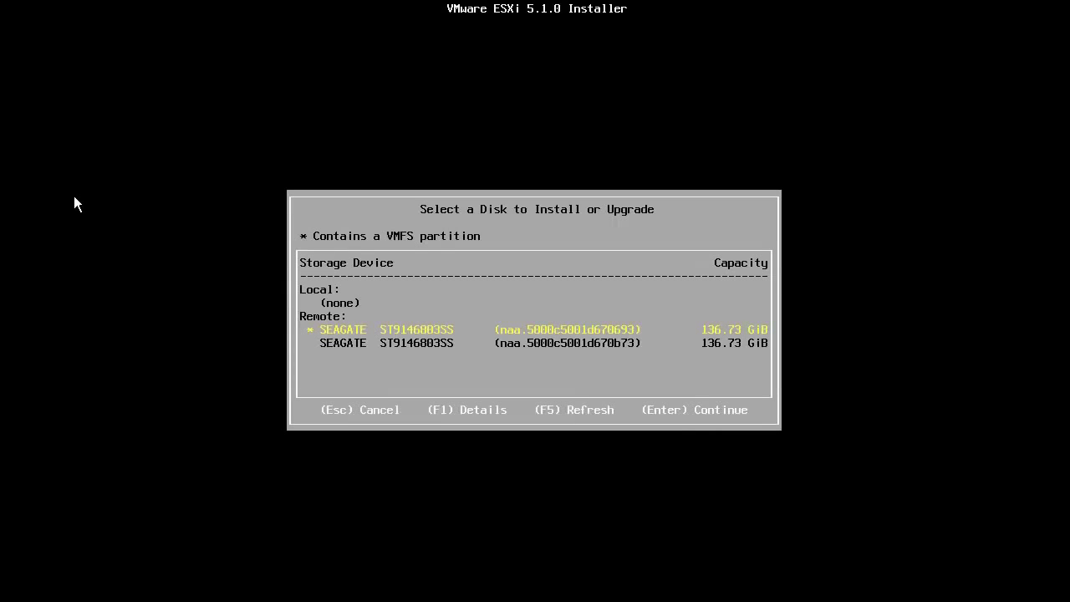
- Choose the Seagate disk naa.5000c5001d670b73 for a fresh install of ESXi and accept the US Default keyboard layout
{"action": "key", "text": "Down"}
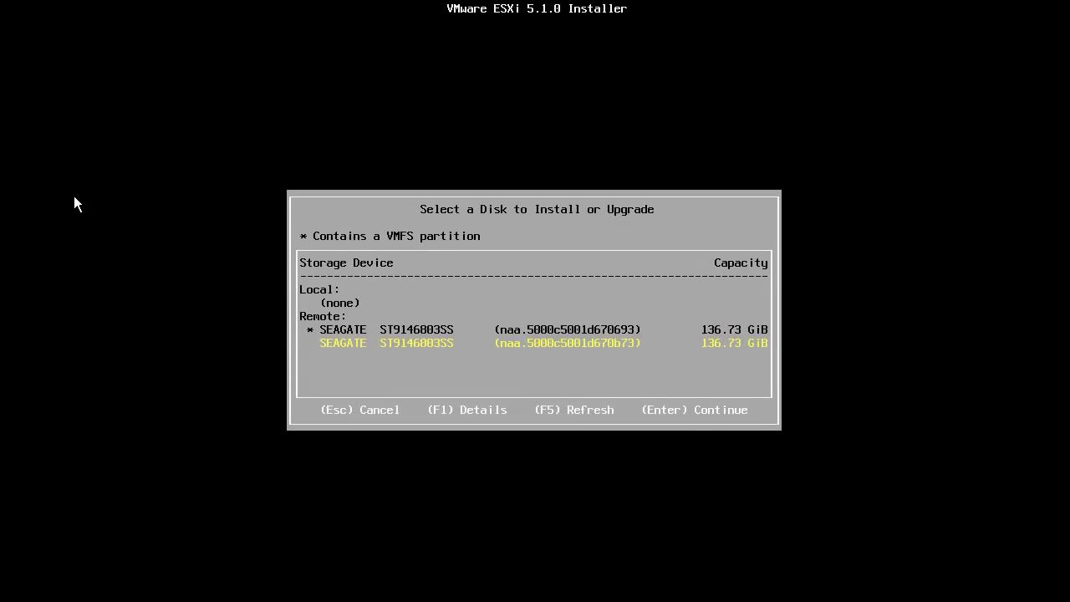
{"action": "key", "text": "Return"}
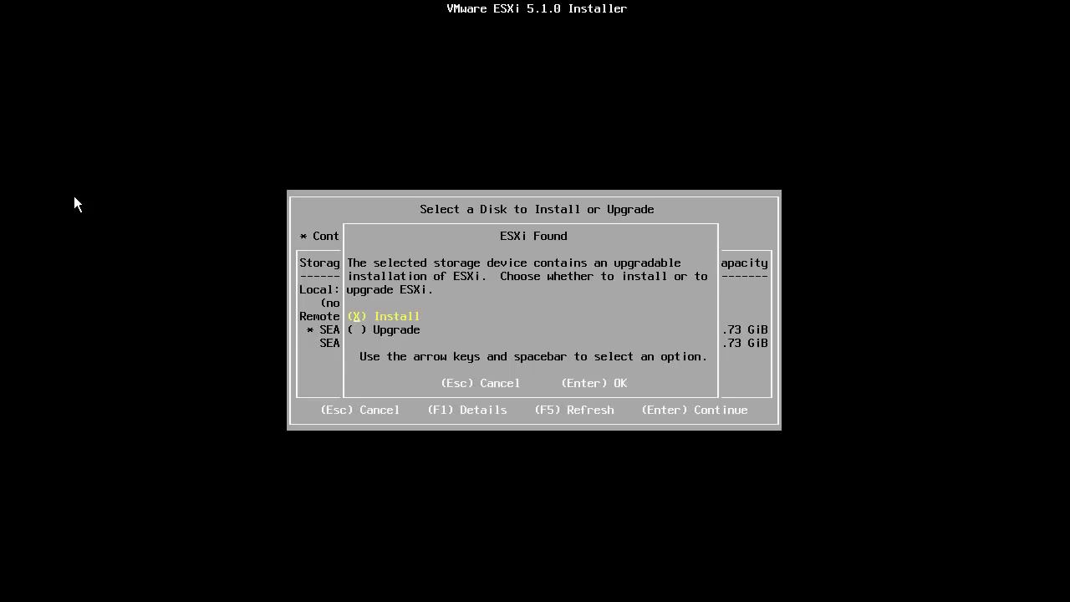
{"action": "key", "text": "Return"}
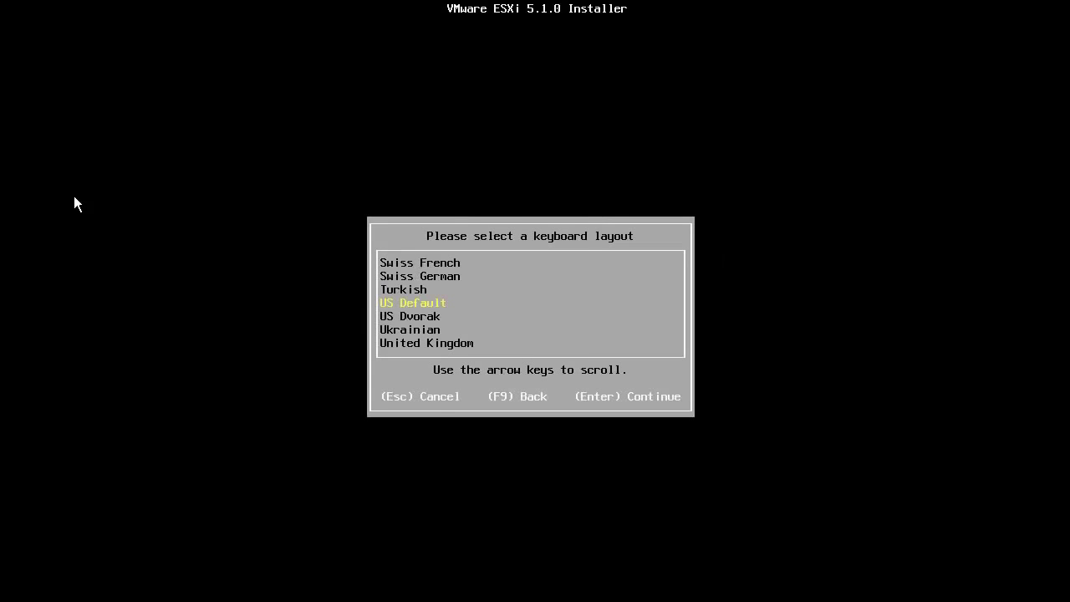
{"action": "key", "text": "Return"}
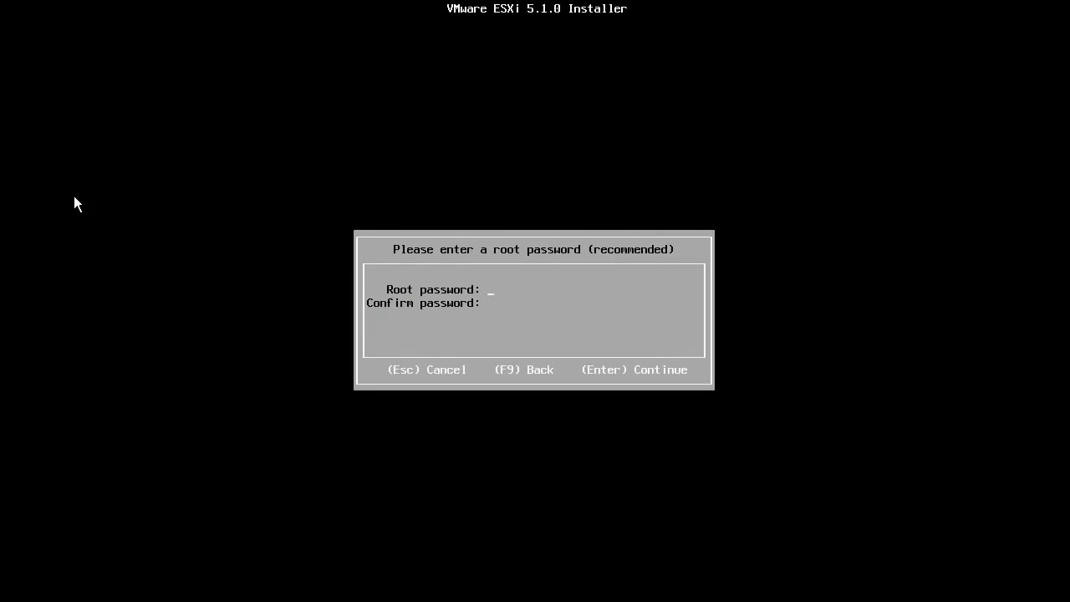
- Enter the root password, repeat it in the confirmation field and continue
{"action": "type", "text": "***"}
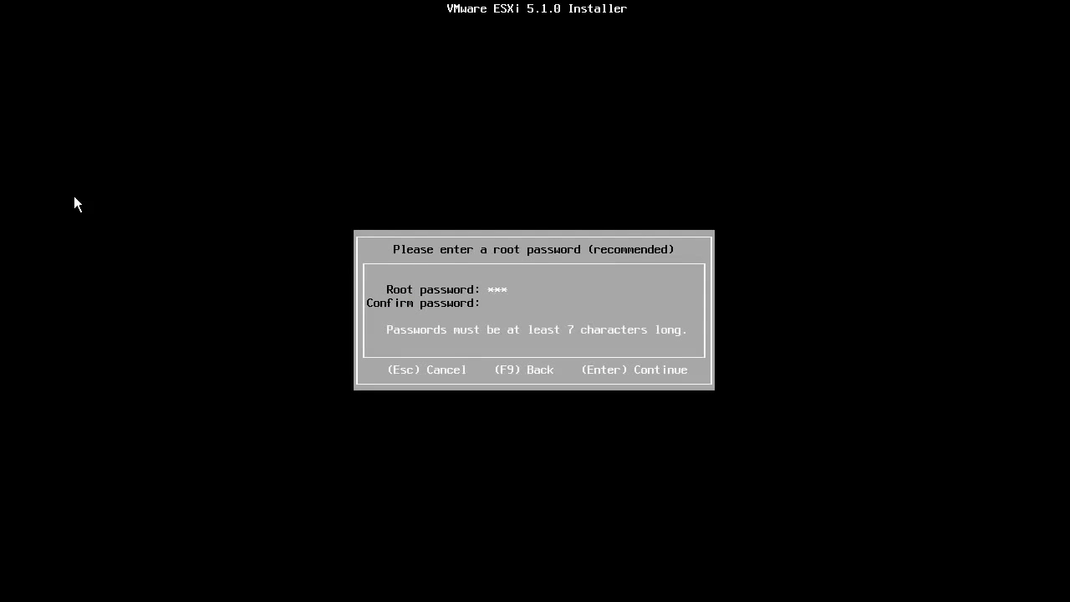
{"action": "type", "text": "****"}
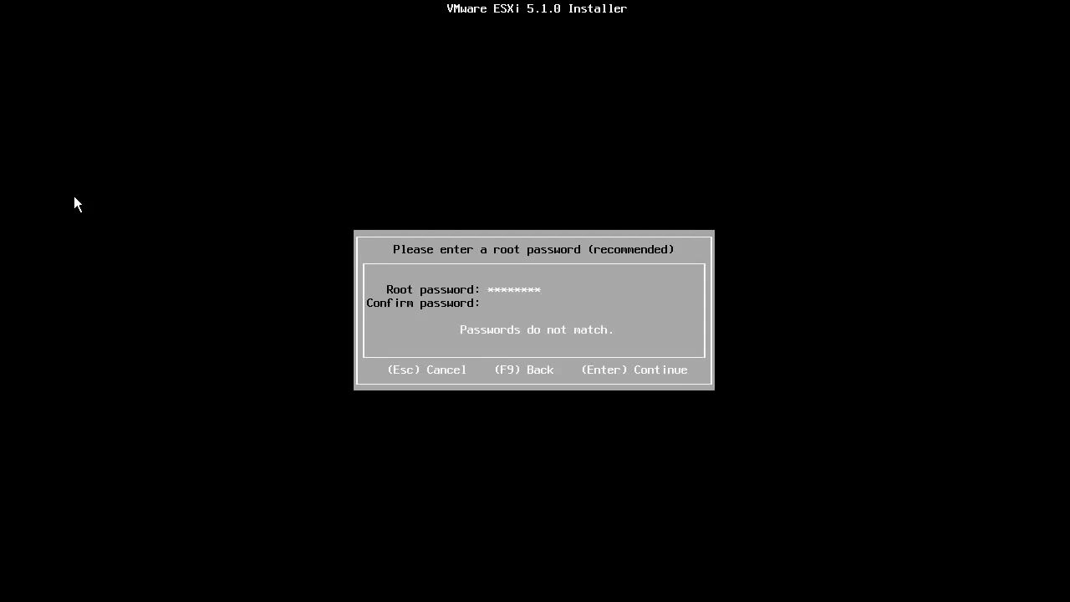
{"action": "type", "text": "********"}
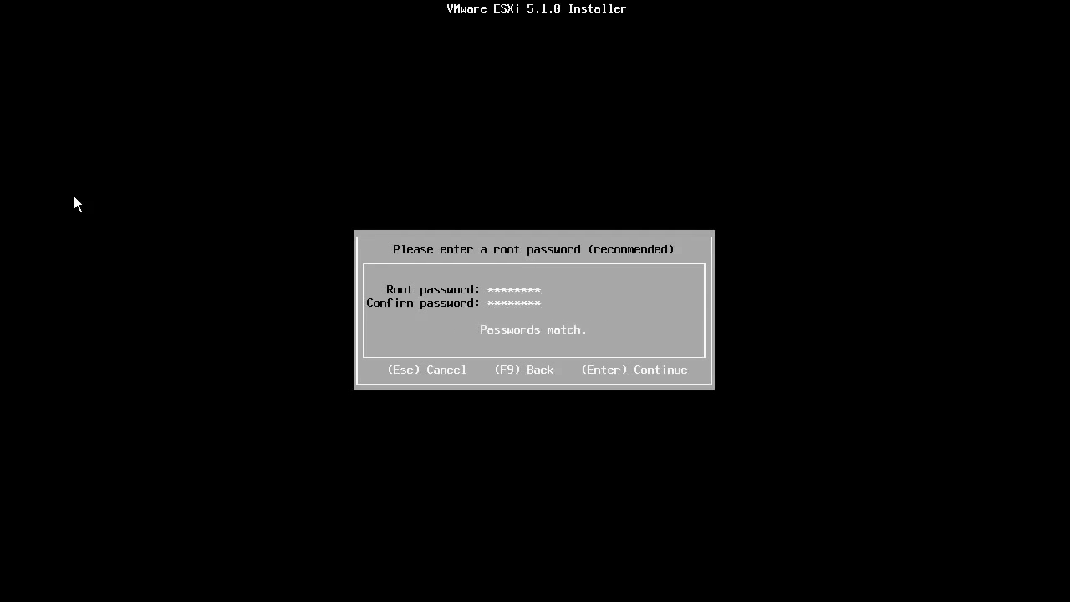
{"action": "key", "text": "Return"}
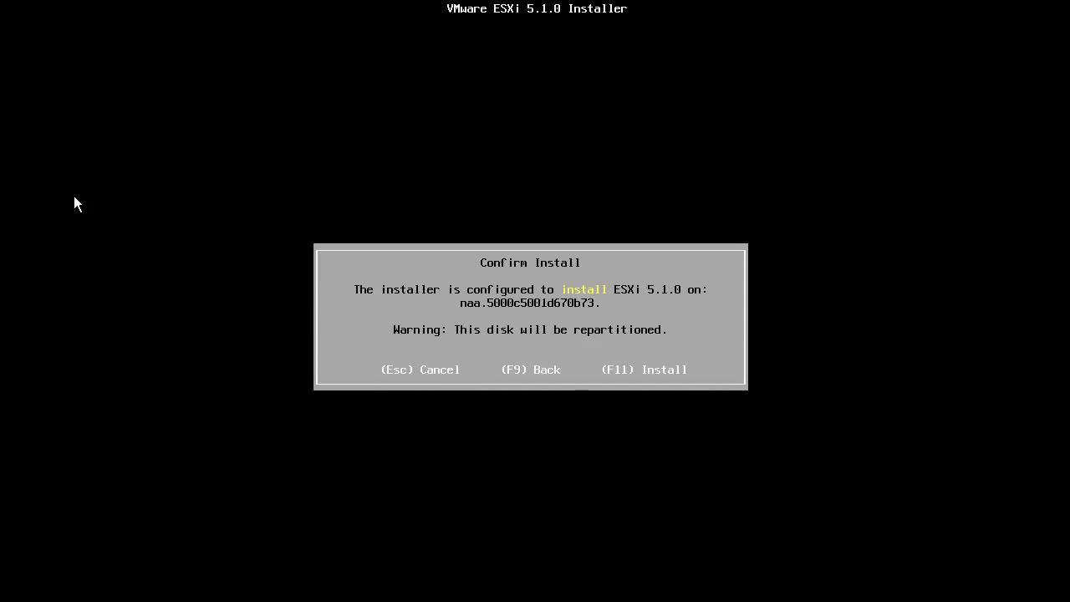
- Confirm the installation of ESXi 5.1.0 on the chosen disk and reboot the server when it completes
{"action": "key", "text": "F11"}
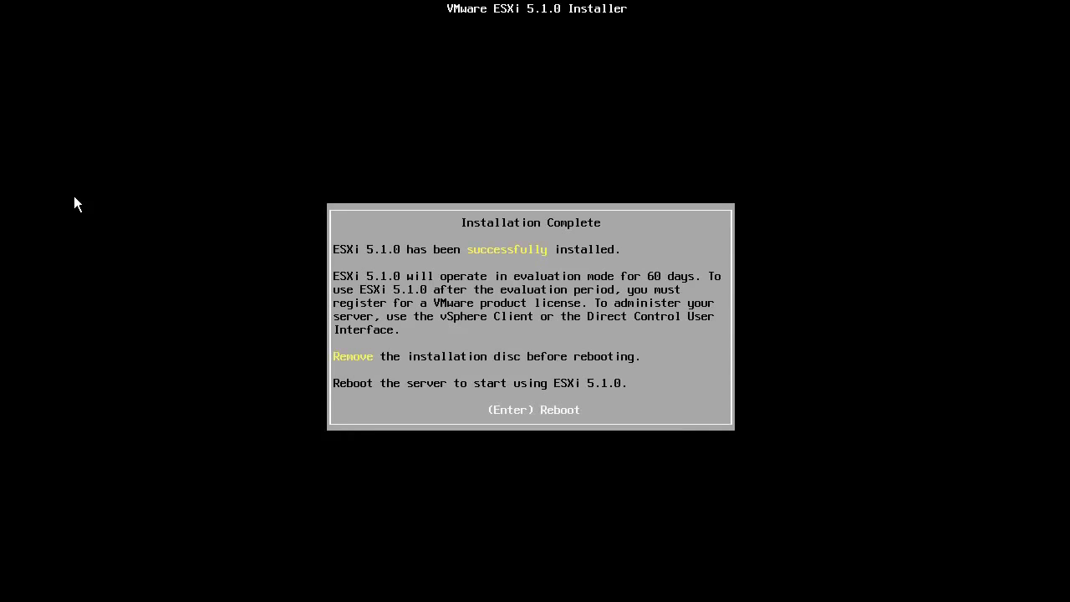
{"action": "key", "text": "Return"}
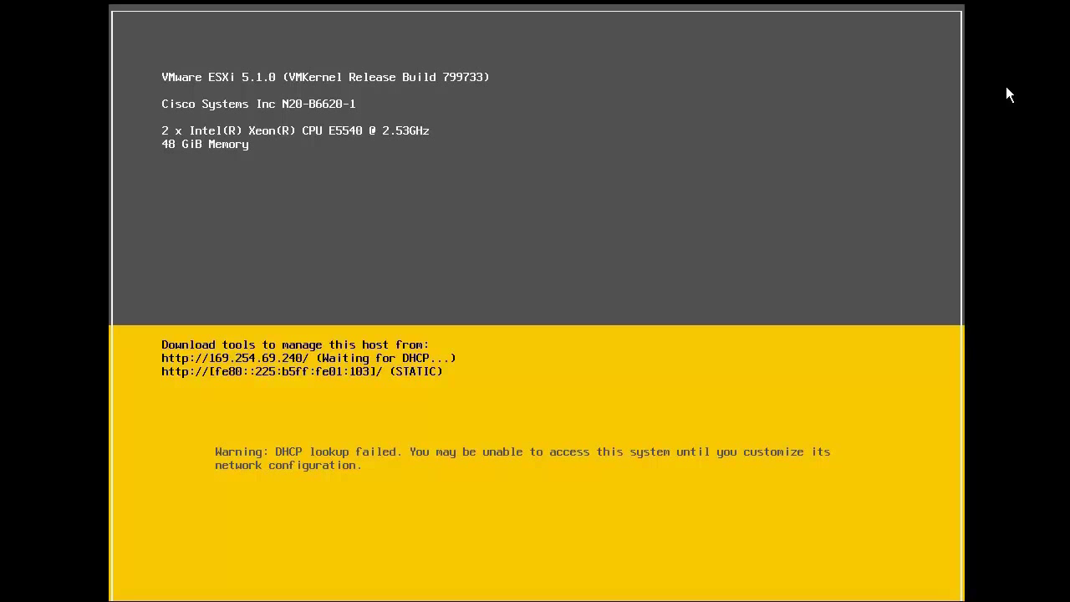
- Log in to the host's system customization as root with the account password
{"action": "key", "text": "F2"}
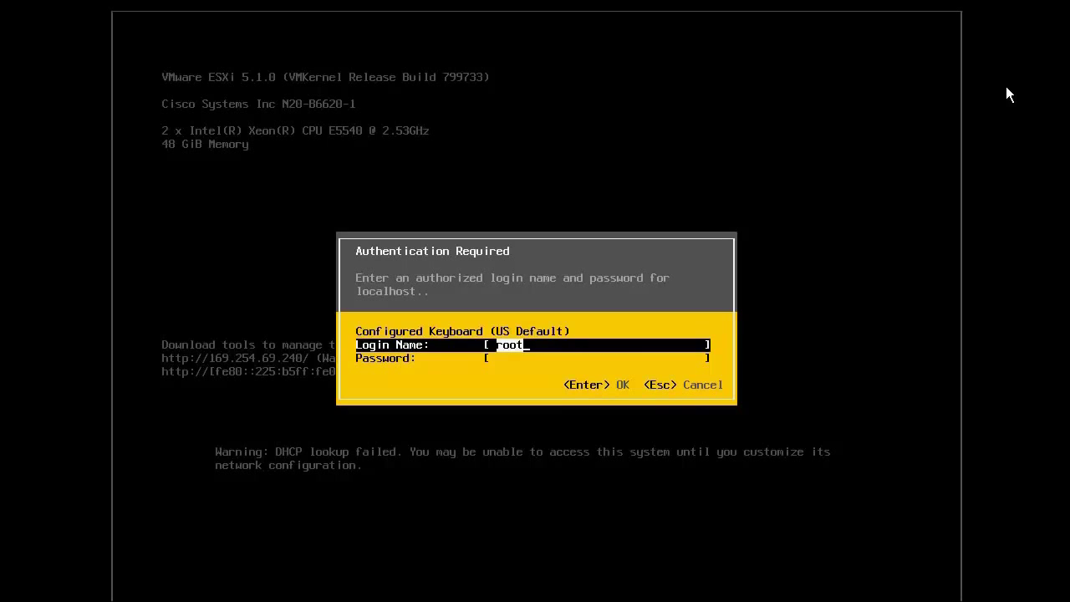
{"action": "key", "text": "Tab"}
{"action": "type", "text": "******"}
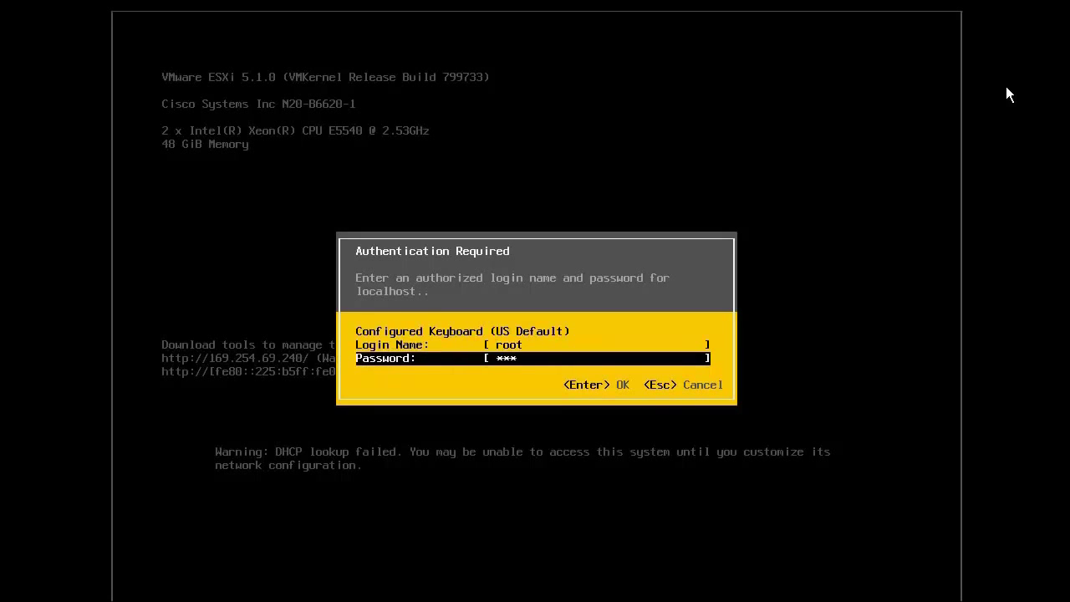
{"action": "type", "text": "**"}
{"action": "key", "text": "Return"}
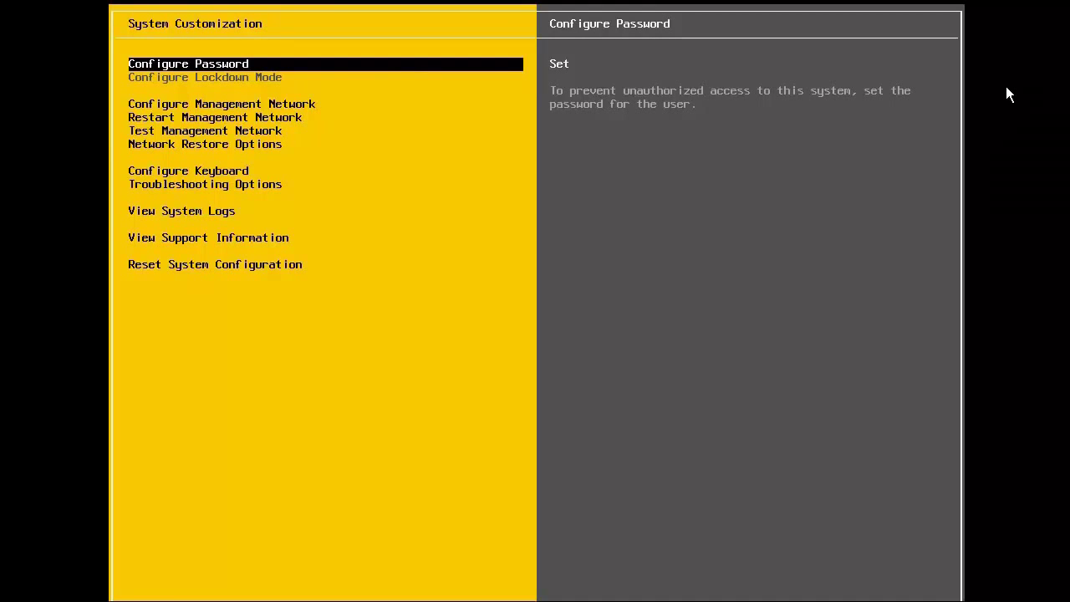
- Add vmnic2 to the network adapters used for the host's management network
{"action": "key", "text": "Down"}
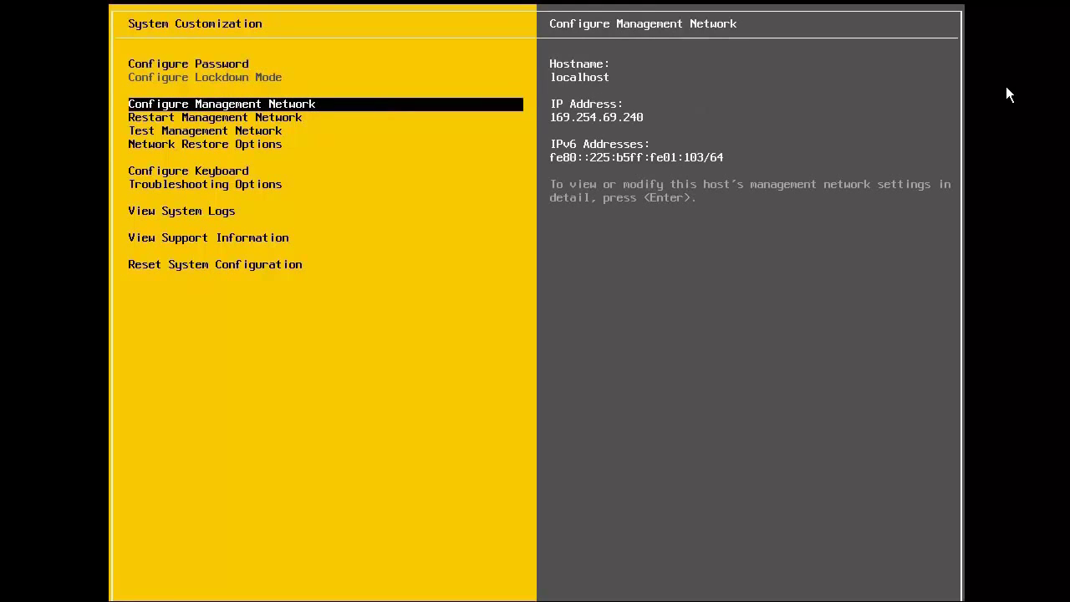
{"action": "key", "text": "Return"}
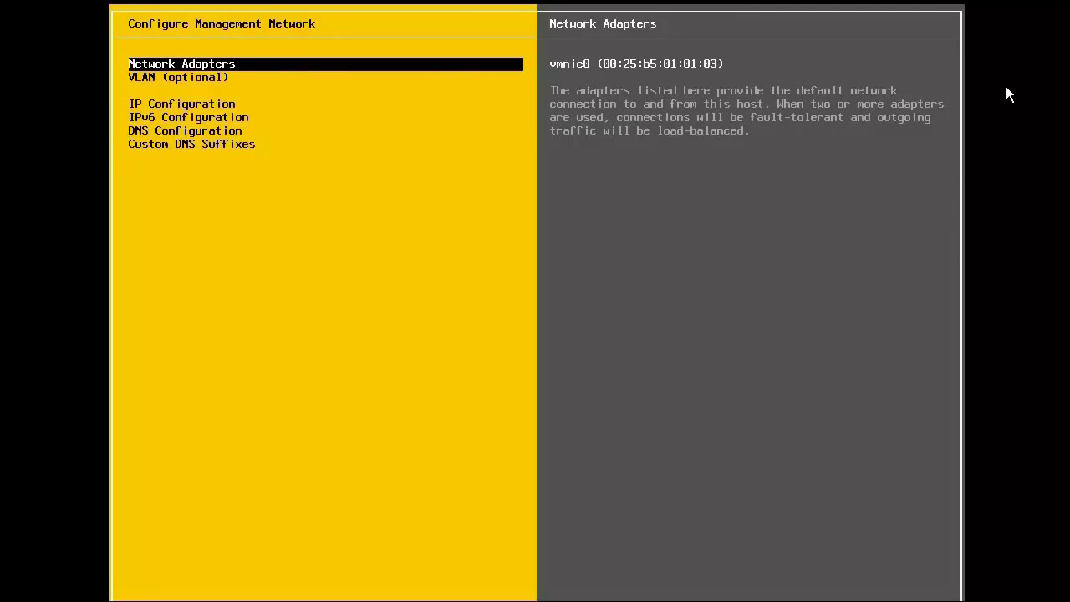
{"action": "key", "text": "Return"}
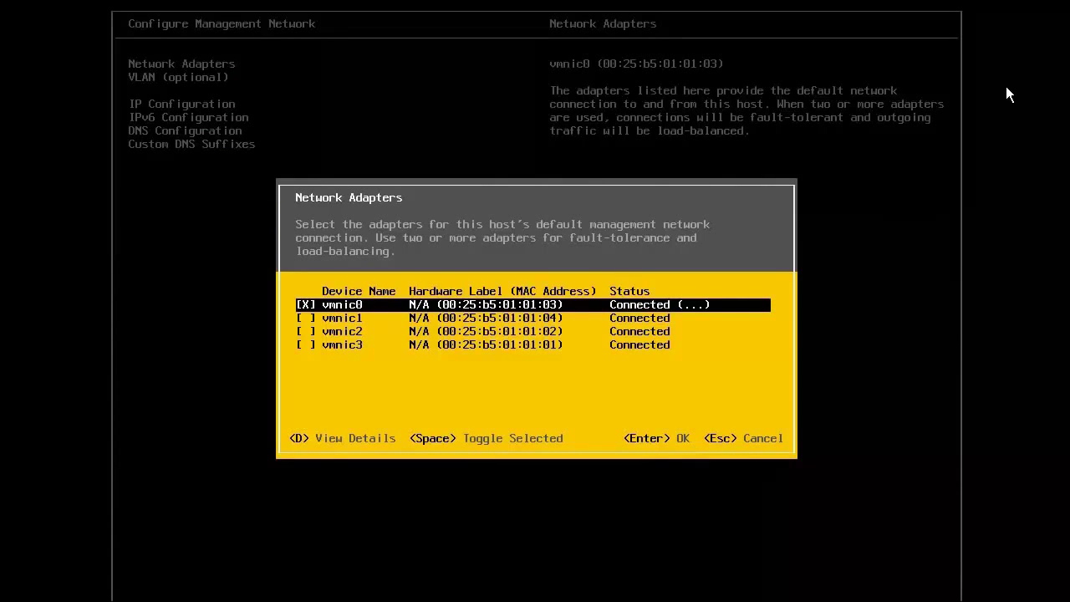
{"action": "key", "text": "Down"}
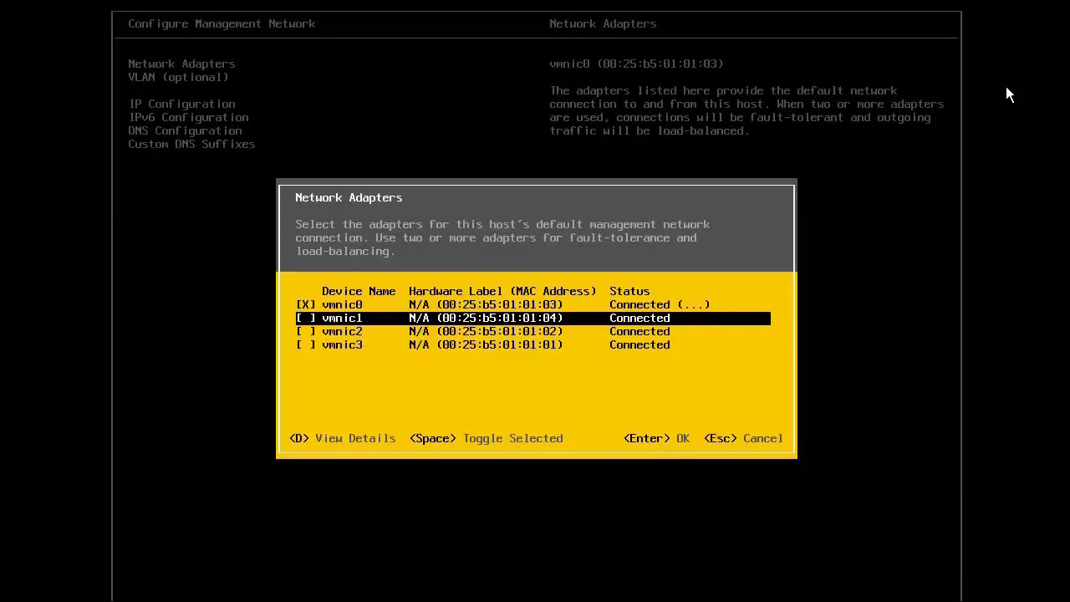
{"action": "key", "text": "Down"}
{"action": "key", "text": "space"}
{"action": "key", "text": "Return"}
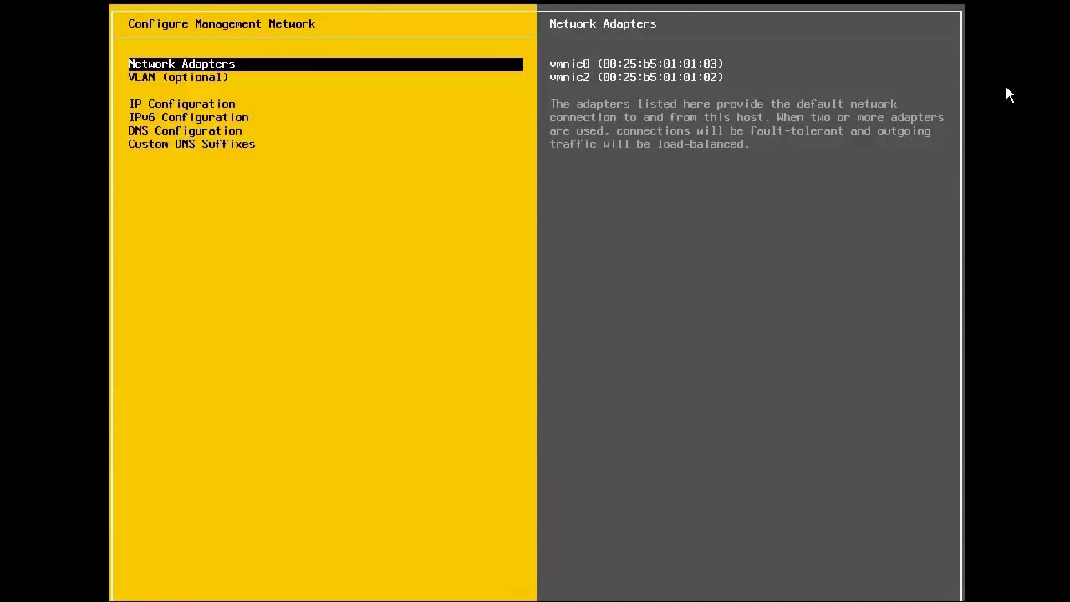
- Set the management network's VLAN ID to 1378
{"action": "key", "text": "Down"}
{"action": "key", "text": "Return"}
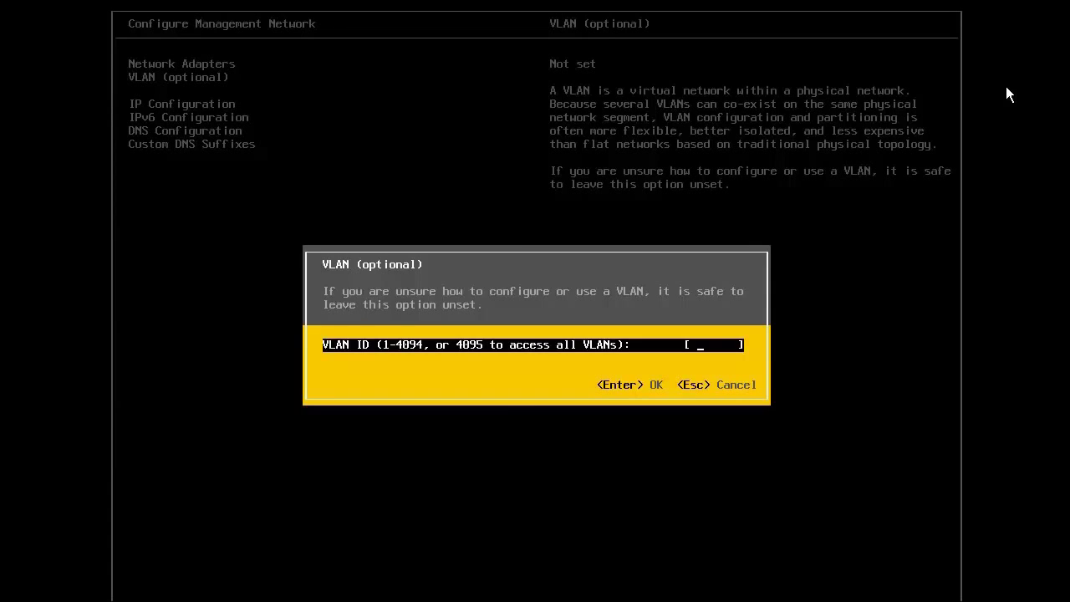
{"action": "type", "text": "1378"}
{"action": "key", "text": "Return"}
- Switch the management network's IP configuration to static and set the IP address to 10.24.137.1
{"action": "key", "text": "Down"}
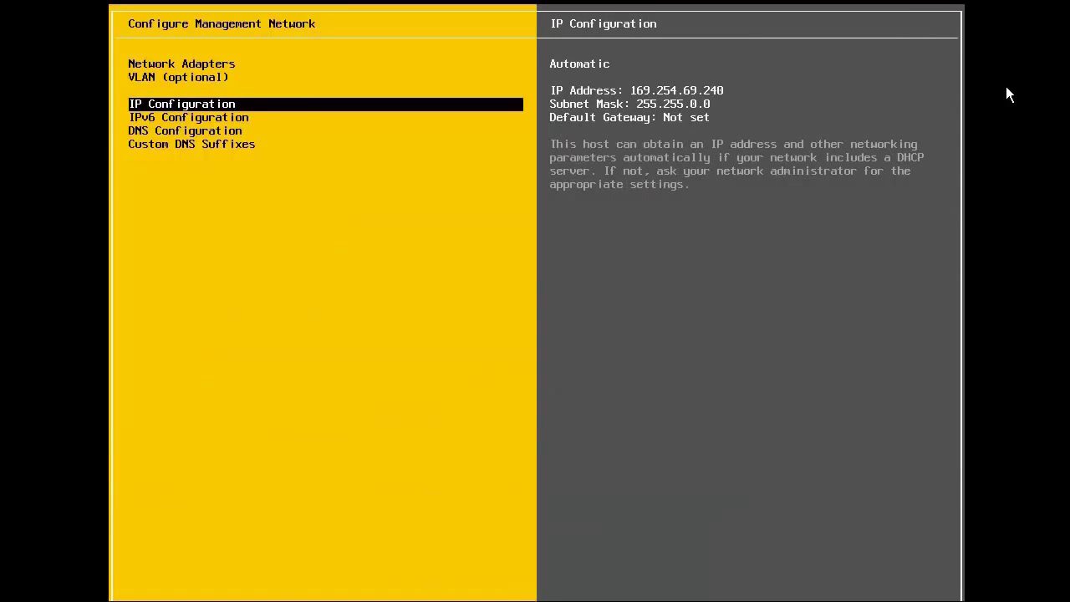
{"action": "key", "text": "Return"}
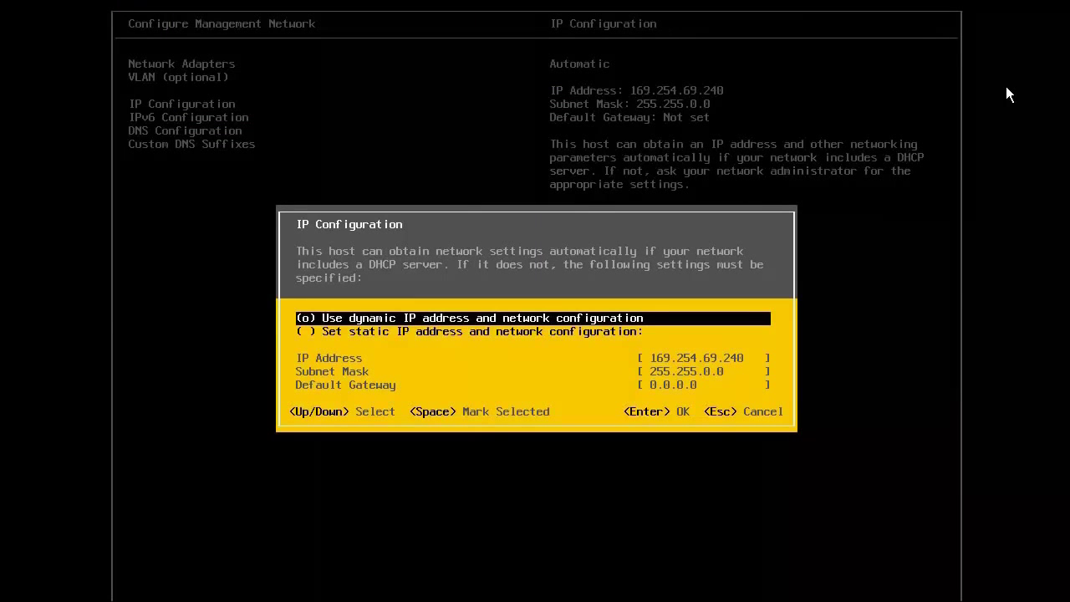
{"action": "key", "text": "Down"}
{"action": "key", "text": "space"}
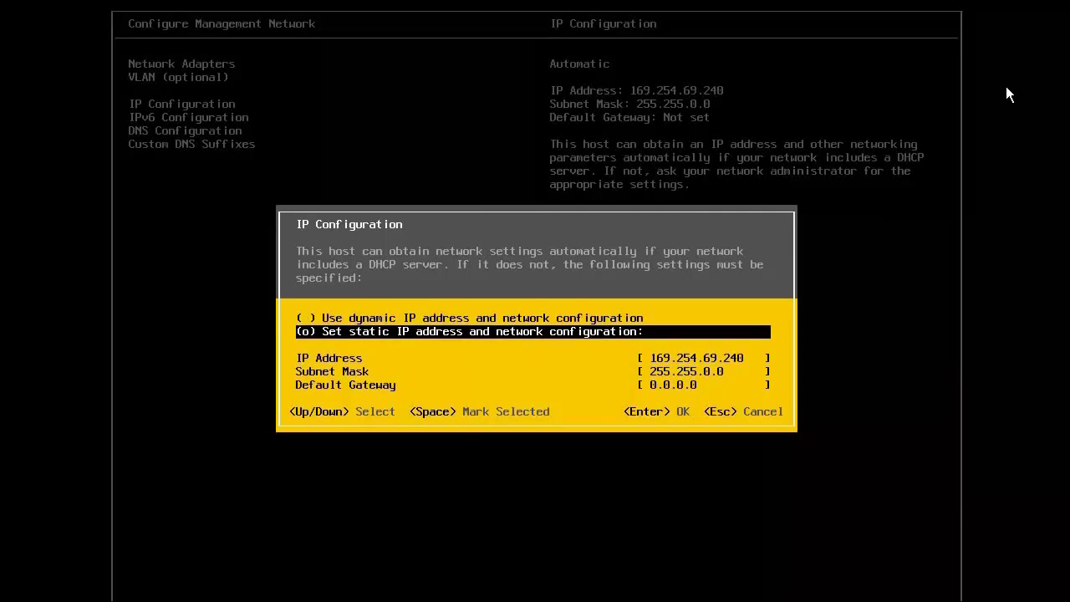
{"action": "key", "text": "Down"}
{"action": "type", "text": "10.24."}
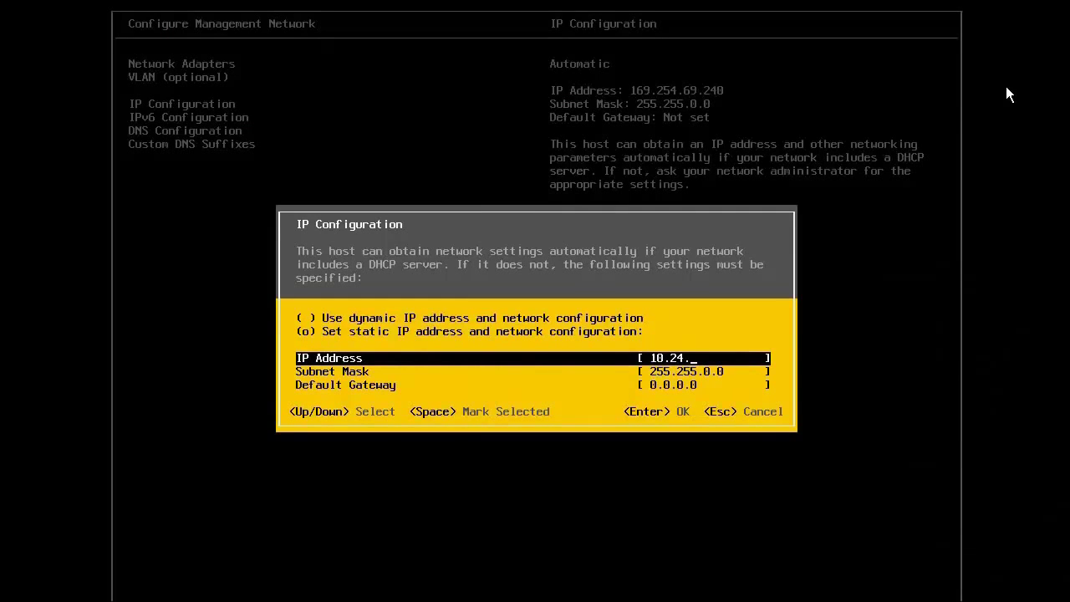
{"action": "type", "text": "137.1"}
- Set the subnet mask to 255.255.255.0 and the default gateway to 10.24.137.253, and accept the IP configuration
{"action": "key", "text": "Down"}
{"action": "type", "text": "255.255.25"}
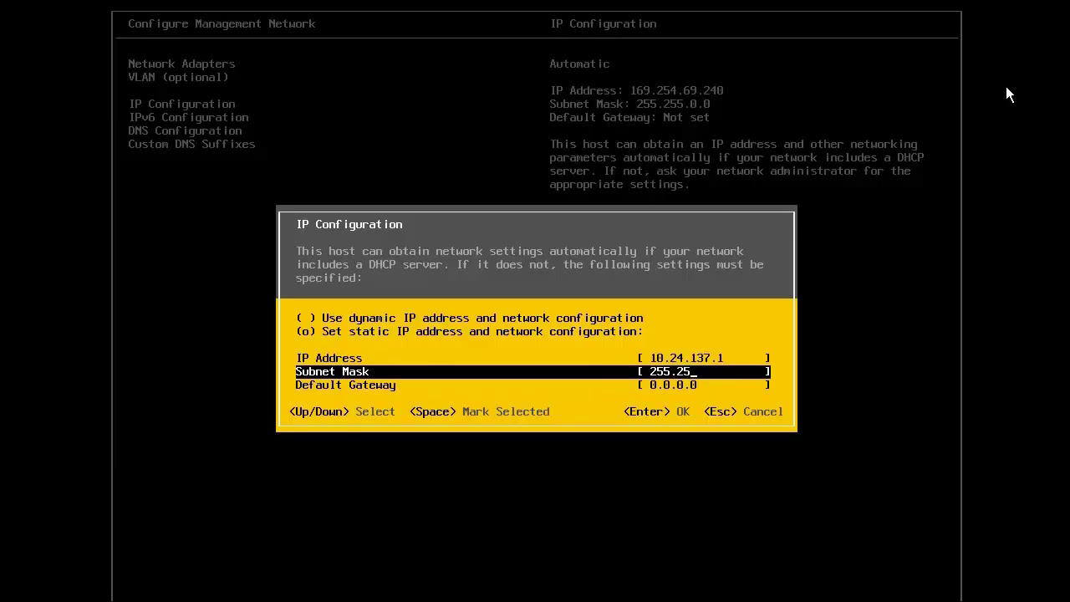
{"action": "type", "text": "5.0"}
{"action": "key", "text": "Down"}
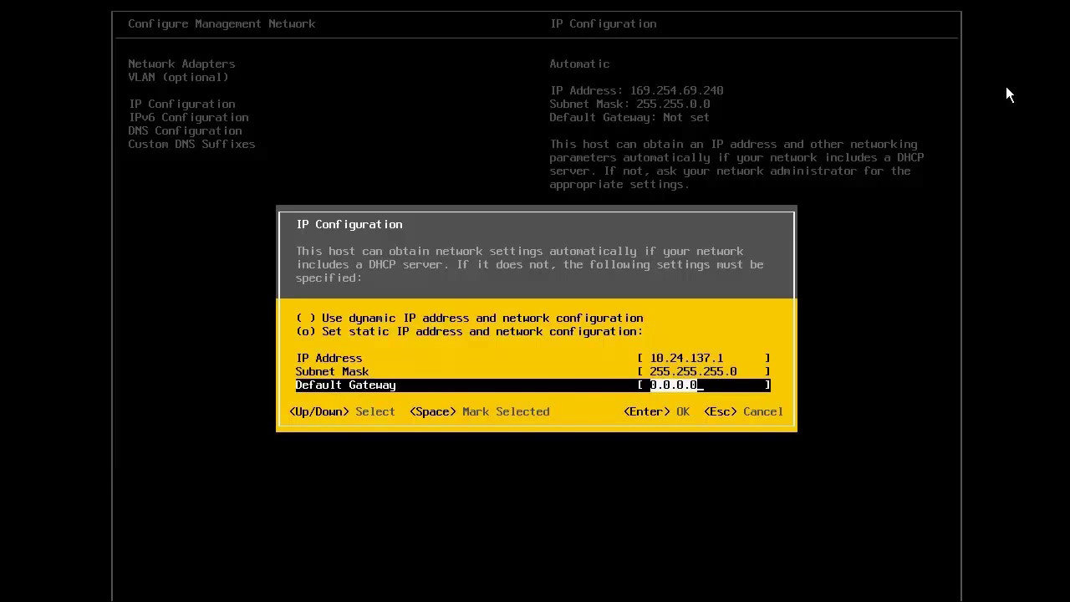
{"action": "type", "text": "10.24.137.253"}
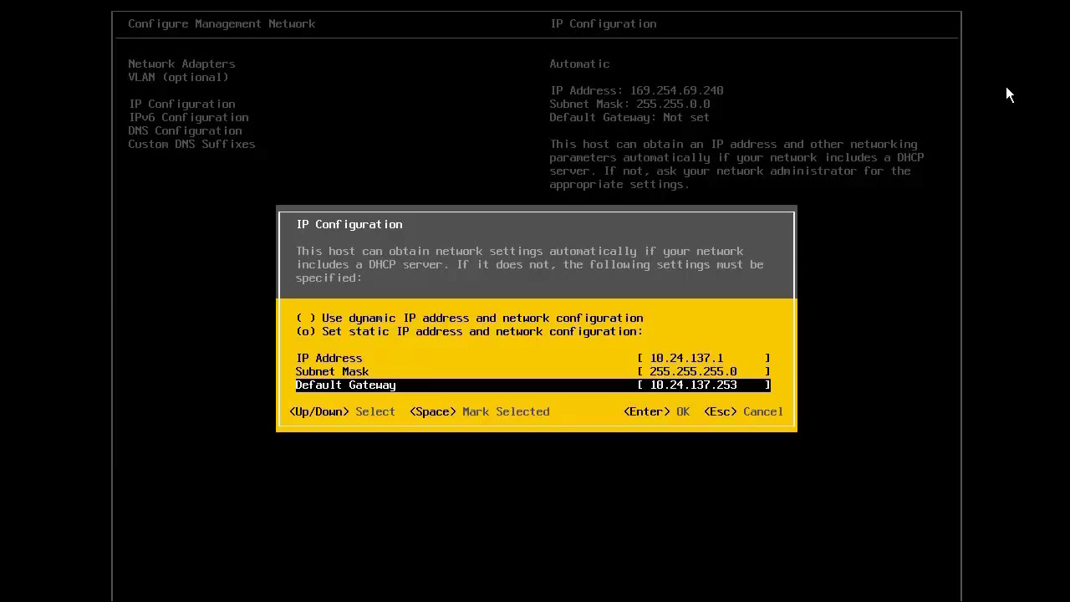
{"action": "key", "text": "Return"}
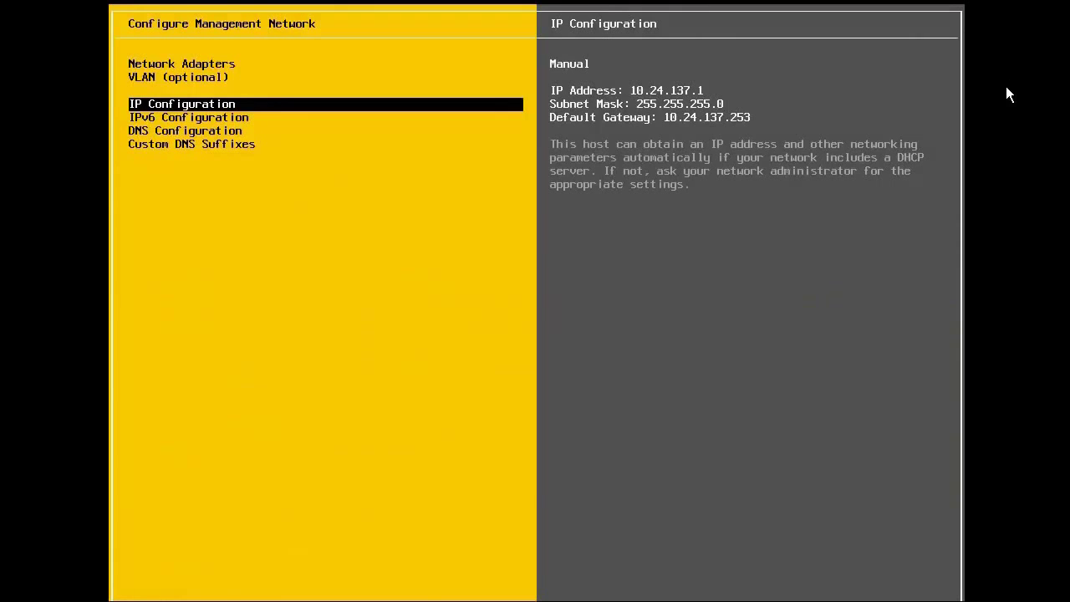
- In the DNS configuration, set the primary DNS server to 10.20.181.1 and the alternate DNS server to 10.20.181.2
{"action": "key", "text": "Down"}
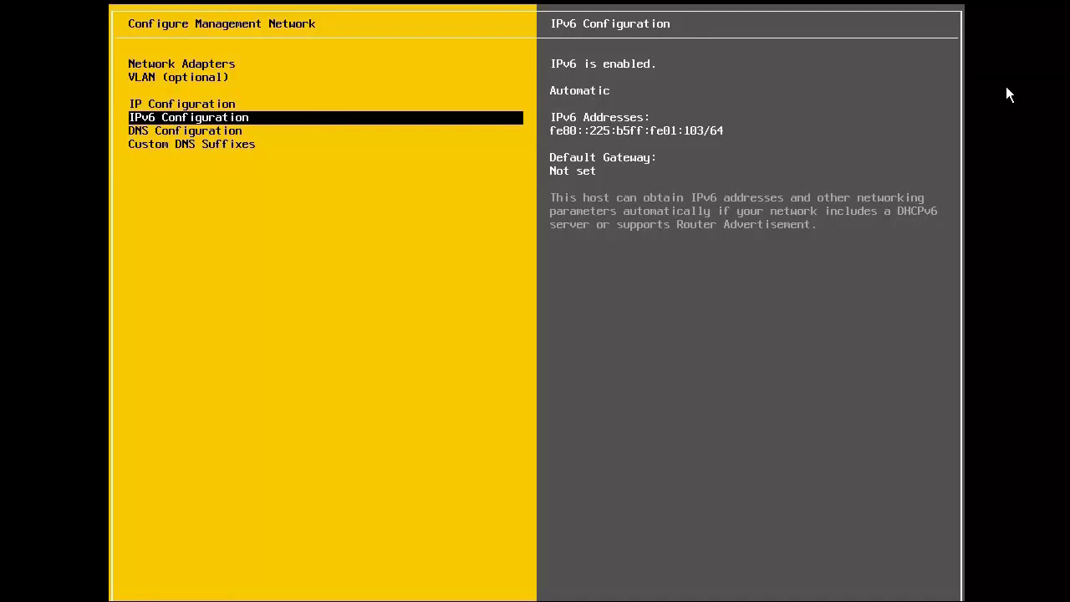
{"action": "key", "text": "Down"}
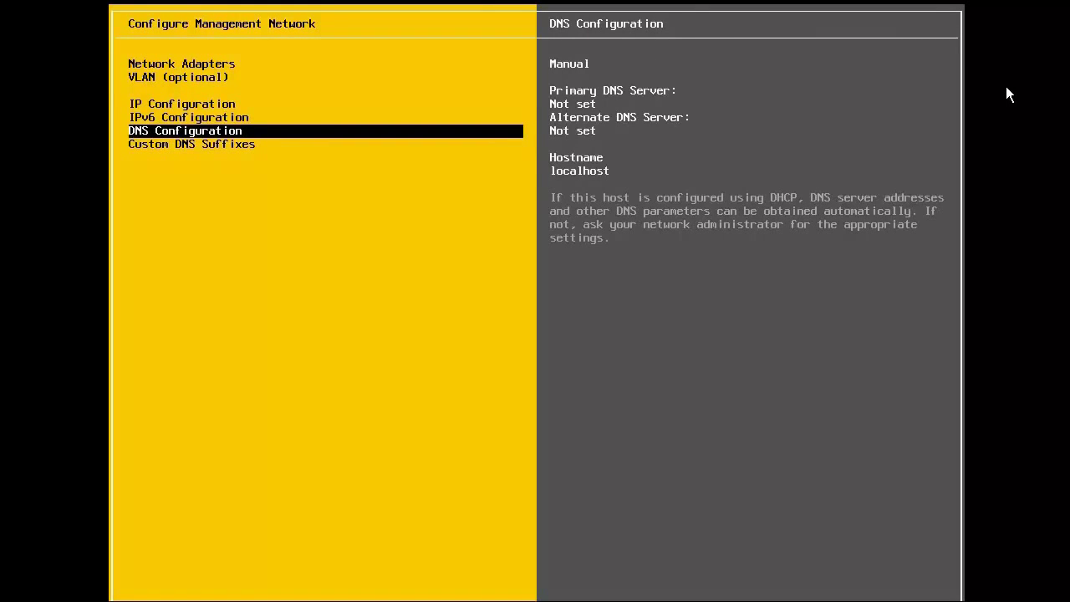
{"action": "key", "text": "Return"}
{"action": "type", "text": "10.20.1"}
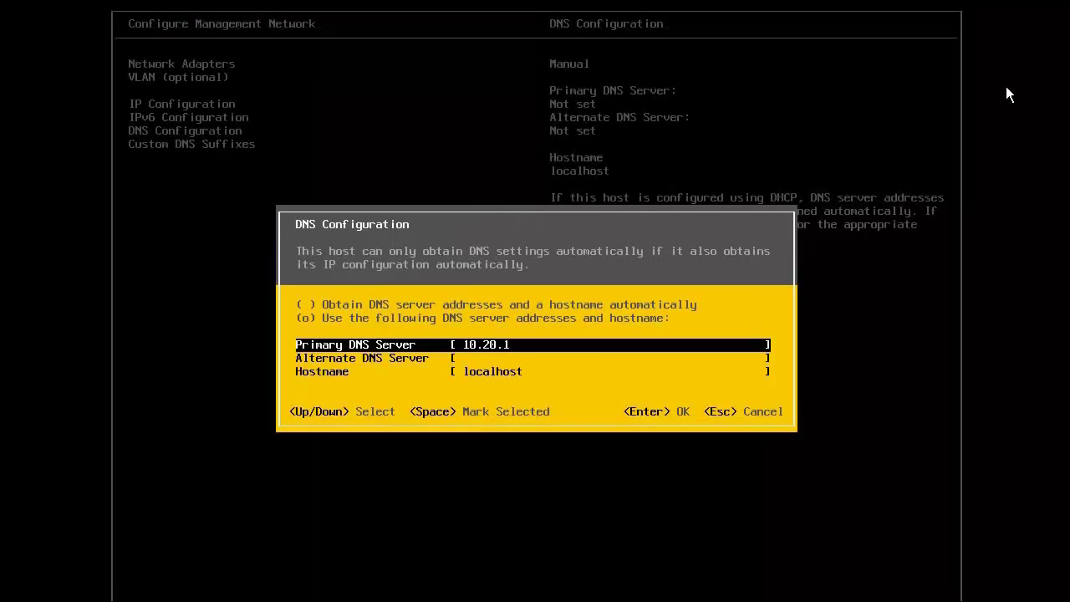
{"action": "type", "text": "81.1"}
{"action": "key", "text": "Down"}
{"action": "type", "text": "10"}
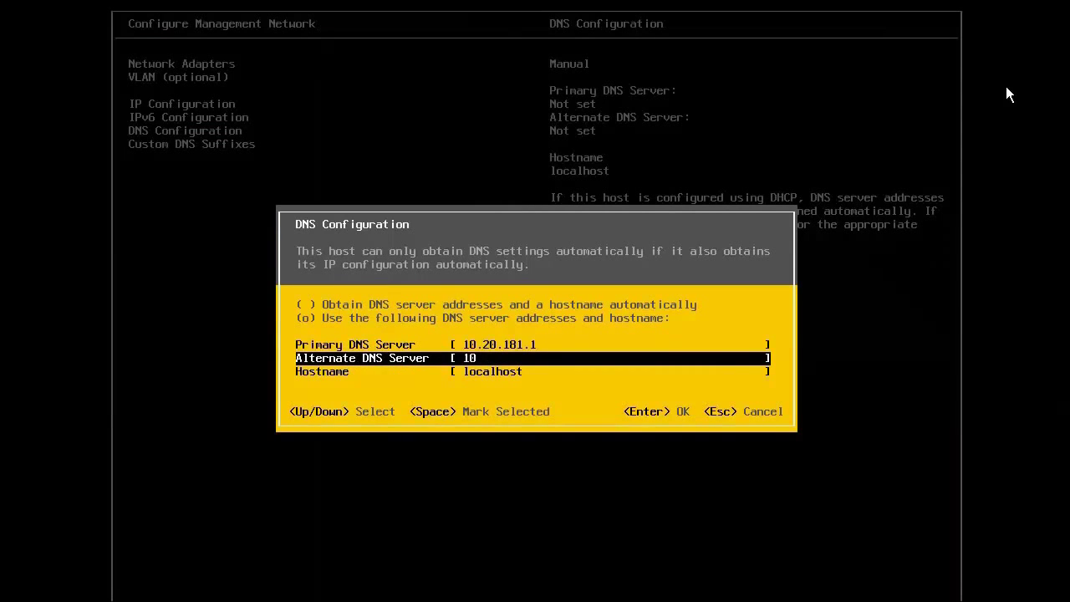
{"action": "type", "text": ".20.181.2"}
- Set the hostname to vsphere101-1.pml.local and accept the DNS configuration
{"action": "key", "text": "Down"}
{"action": "type", "text": "vsphere101"}
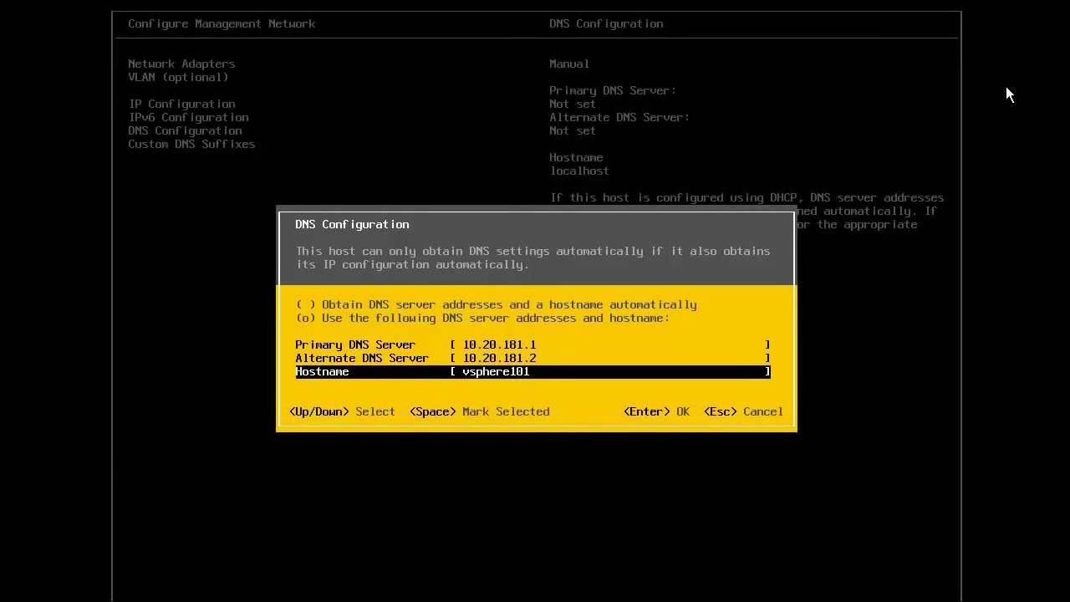
{"action": "type", "text": "-1.pml.local"}
{"action": "key", "text": "Return"}
- Set the custom DNS suffix to pml.local
{"action": "key", "text": "Down"}
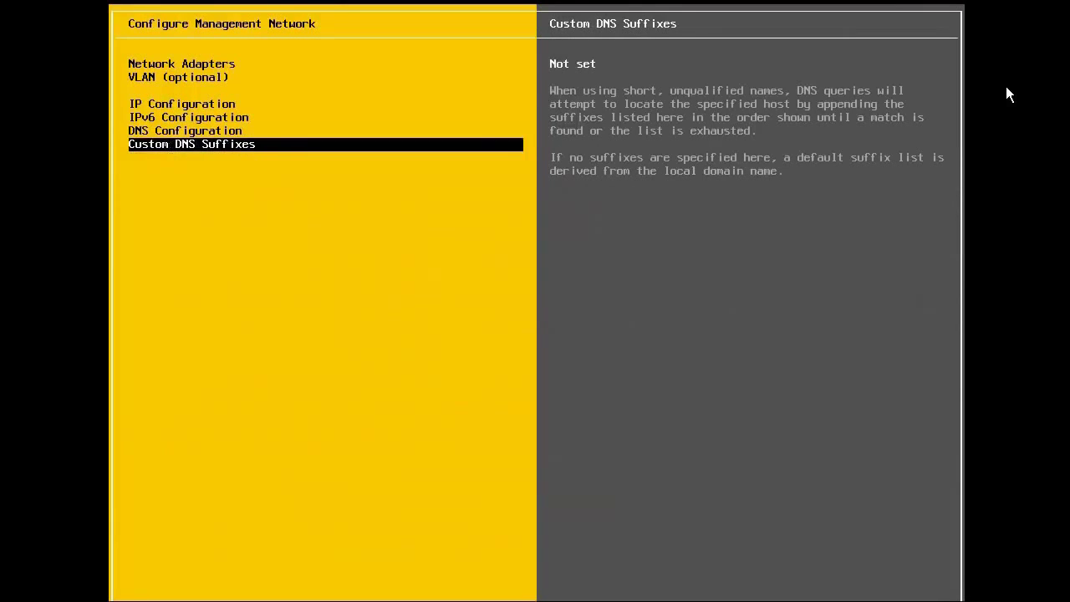
{"action": "key", "text": "Return"}
{"action": "type", "text": "pml.l"}
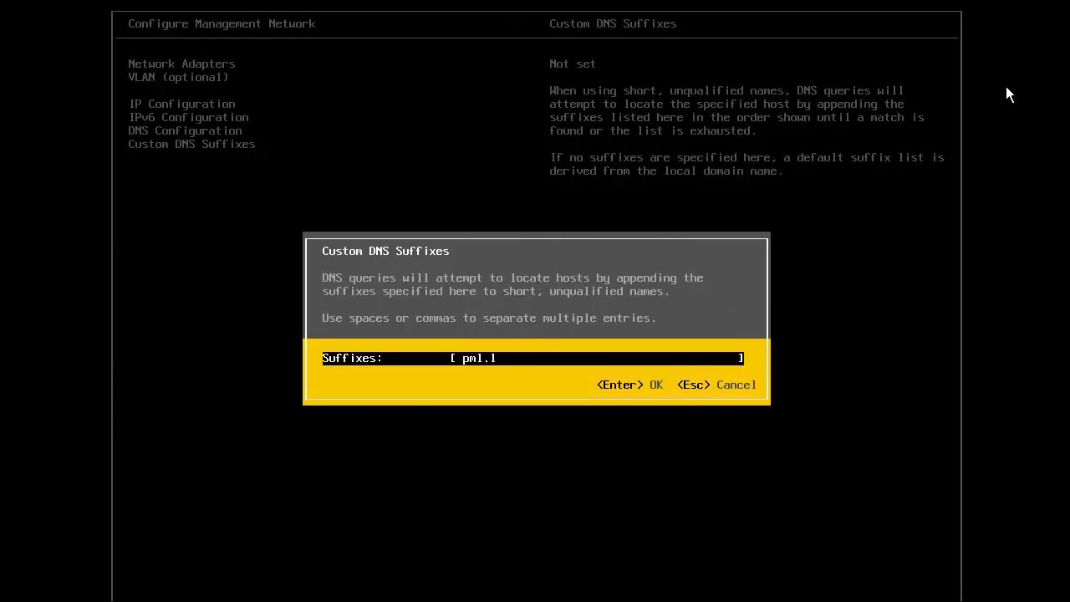
{"action": "type", "text": "ocal"}
{"action": "key", "text": "Return"}
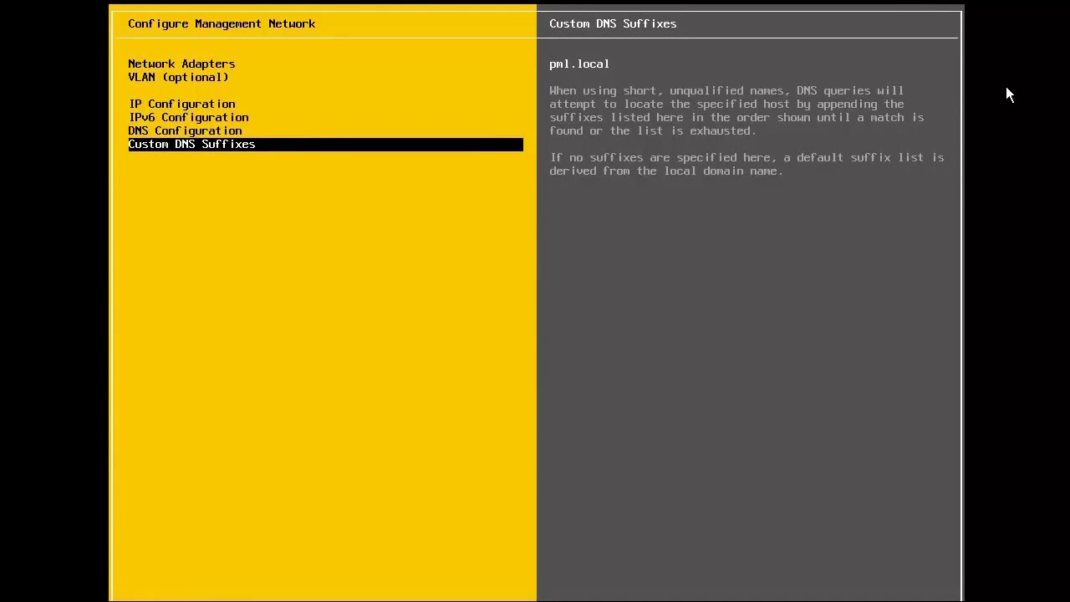
- Leave the management network configuration, applying the changes and restarting the management network
{"action": "key", "text": "Escape"}
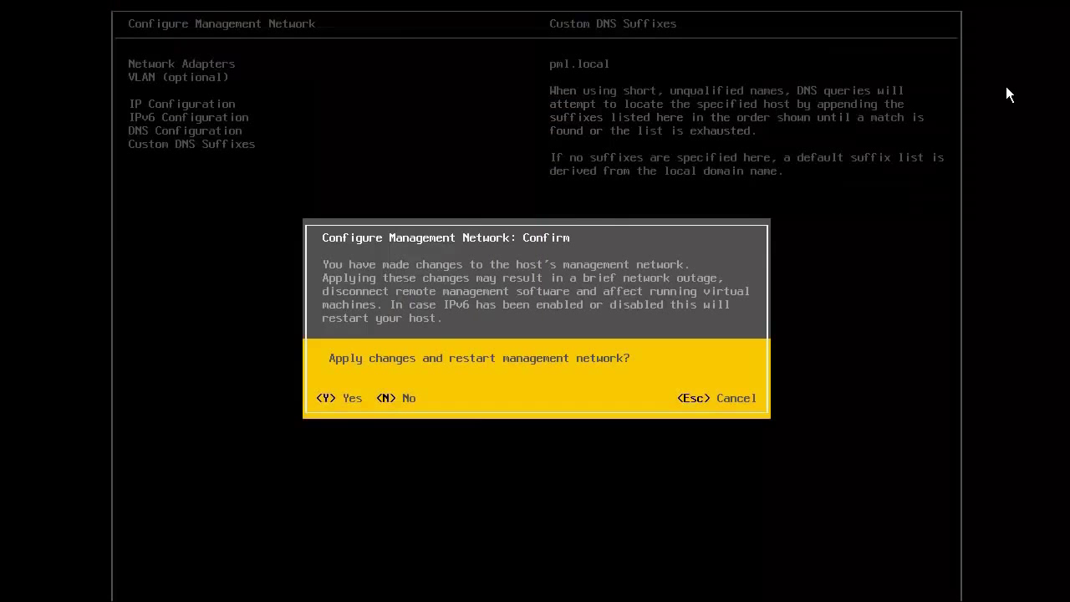
{"action": "key", "text": "y"}
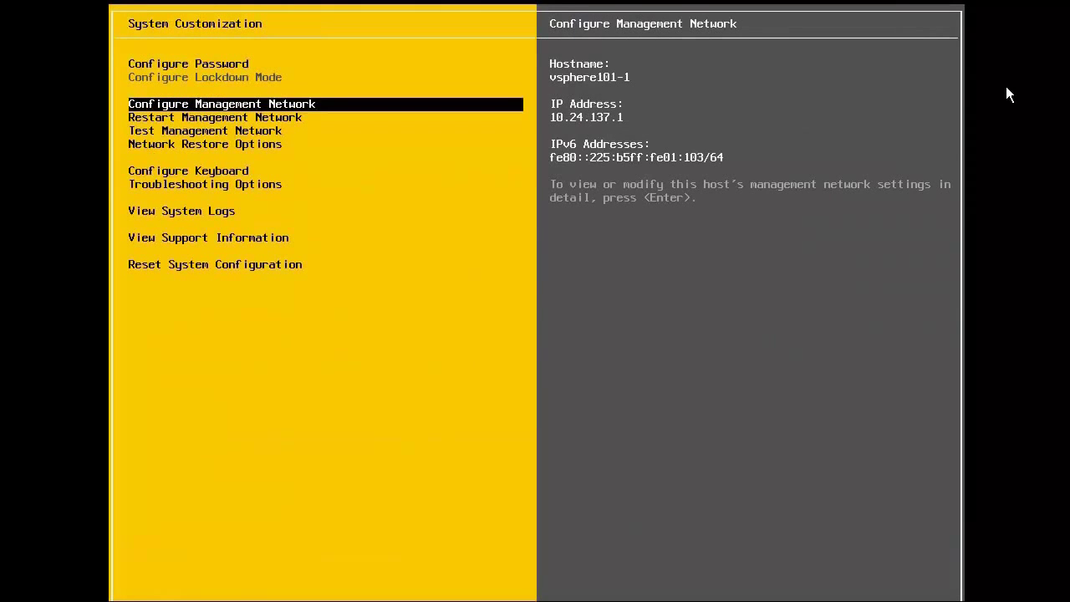
- Test the management network with the default ping addresses and hostname, close the test, and log out of System Customization
{"action": "key", "text": "Down"}
{"action": "key", "text": "Down"}
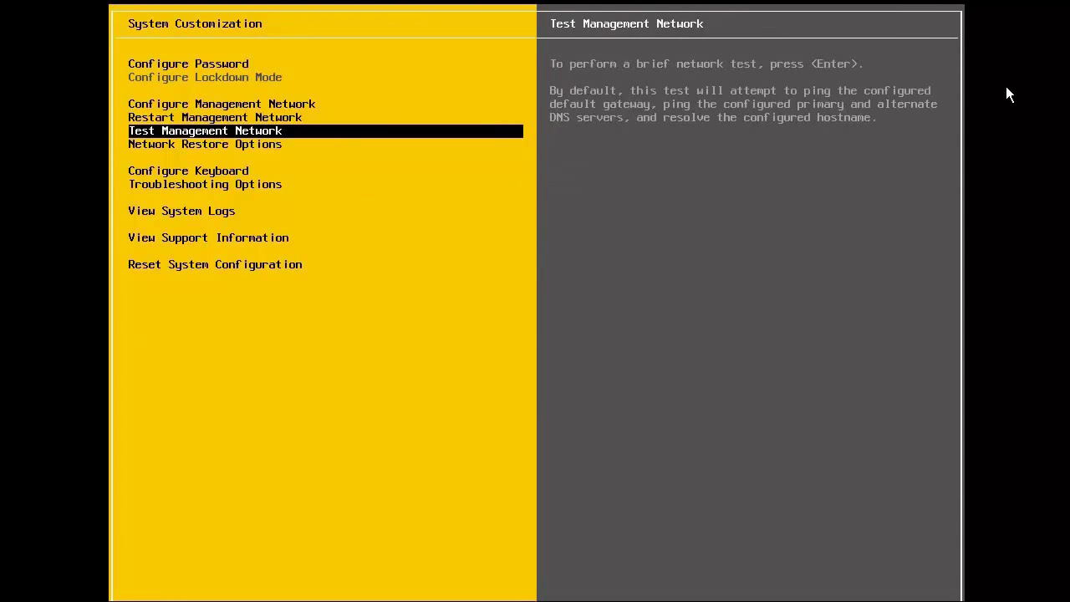
{"action": "key", "text": "Return"}
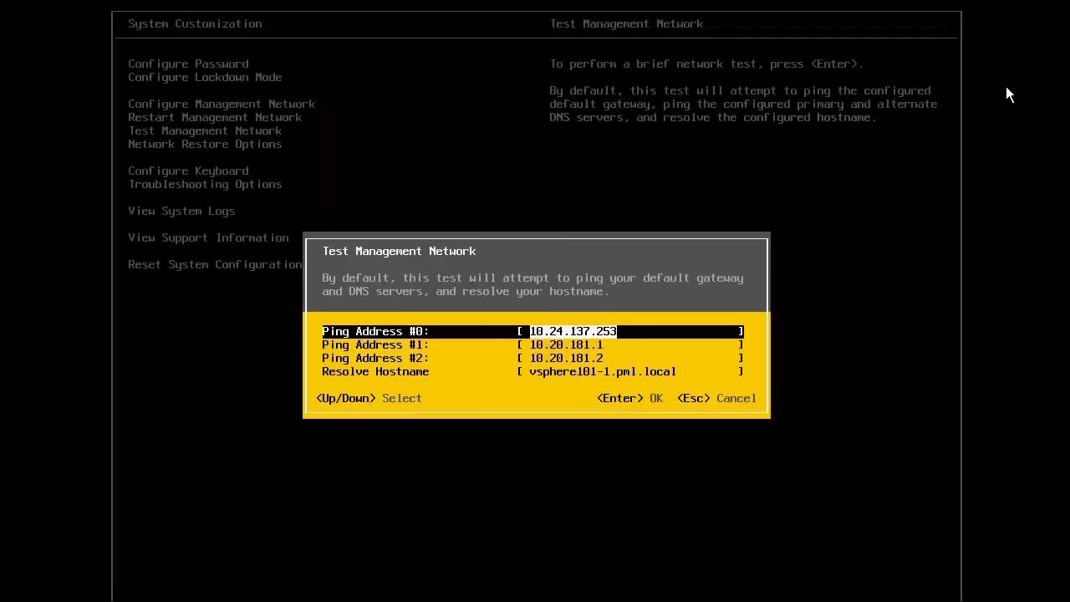
{"action": "key", "text": "Return"}
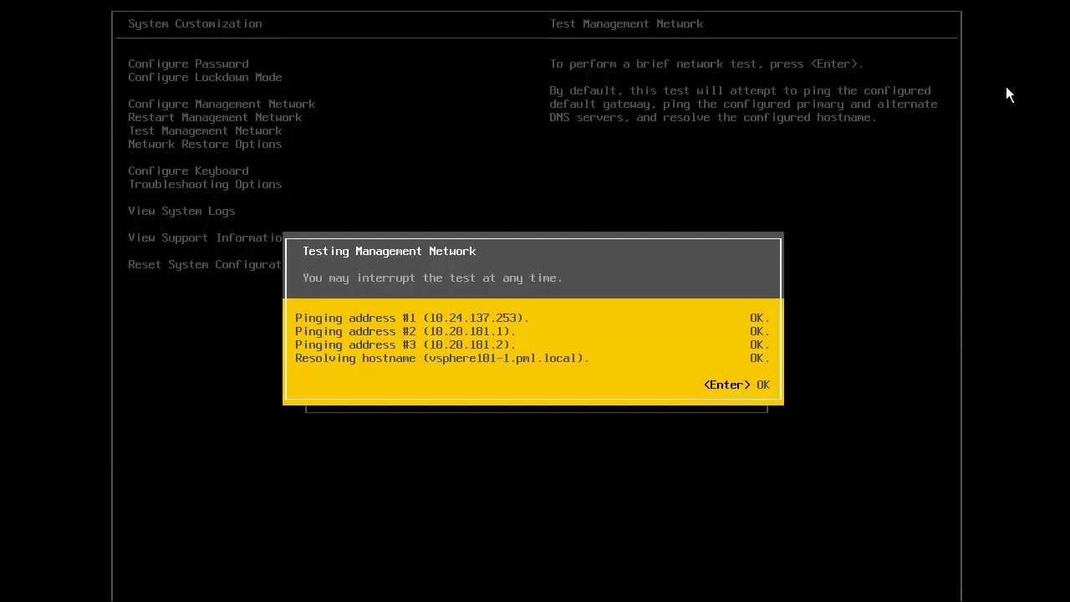
{"action": "key", "text": "Return"}
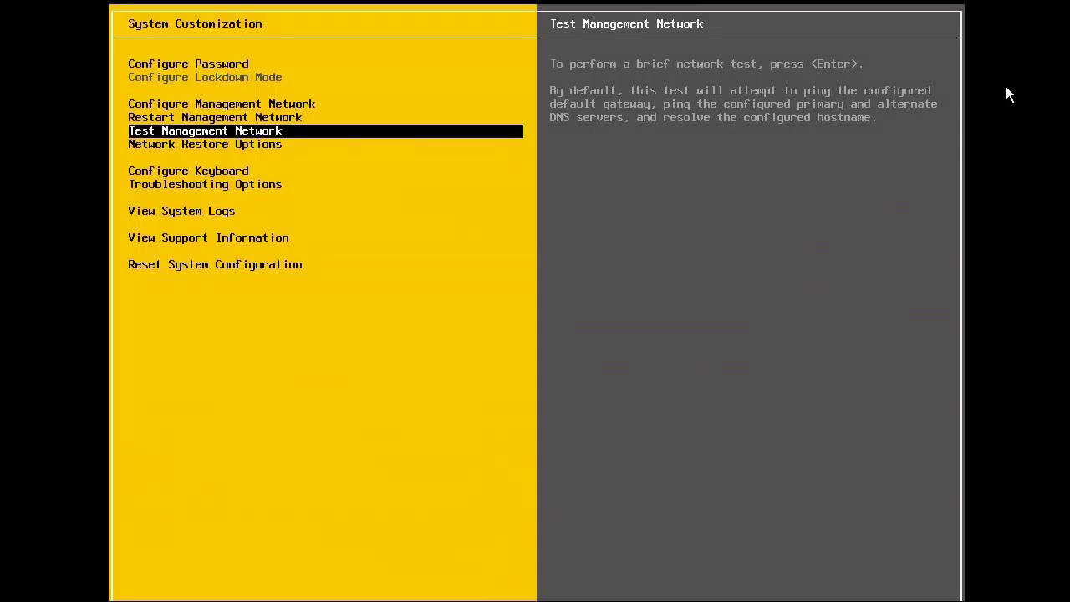
{"action": "key", "text": "Escape"}
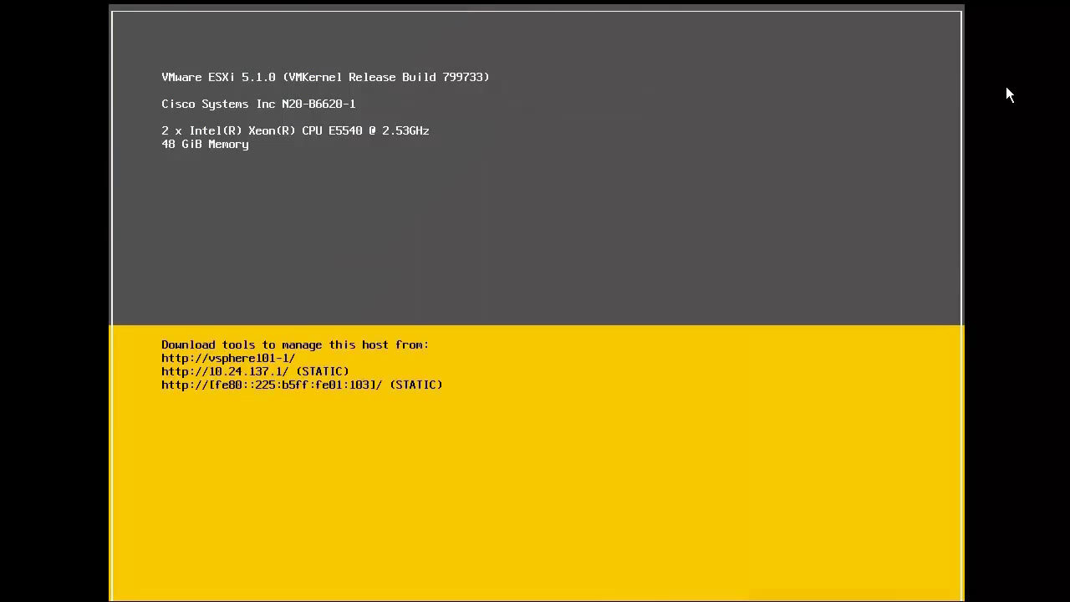